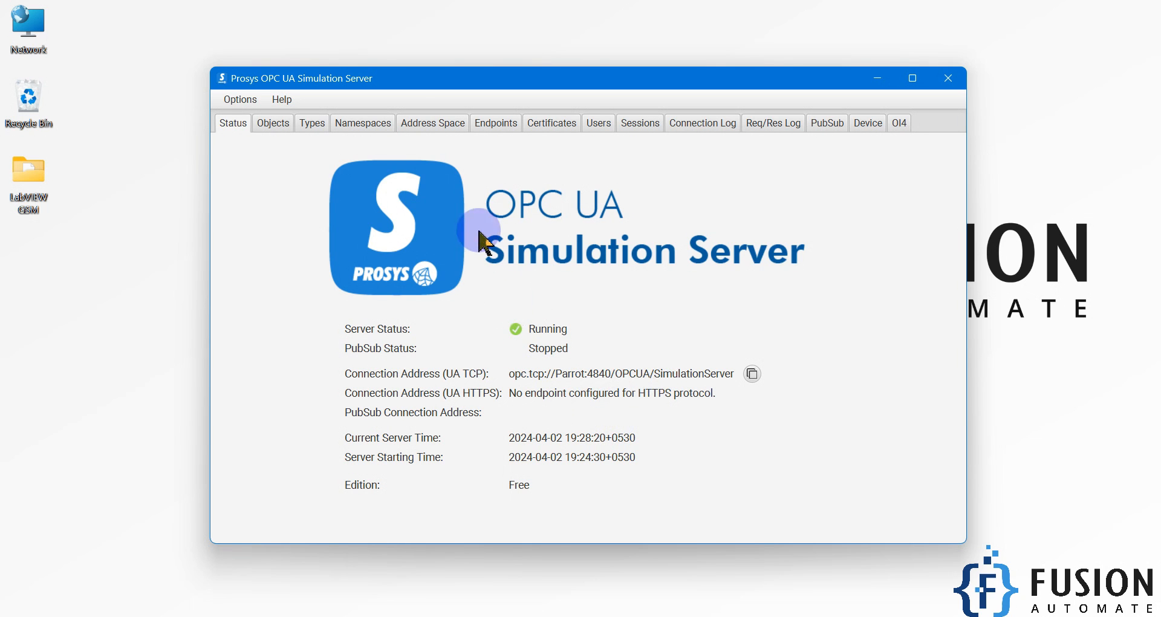
View the endpoint settings and switch the simulation server interface to Basic Mode.
{"action": "left_click", "coordinate": [496, 123]}
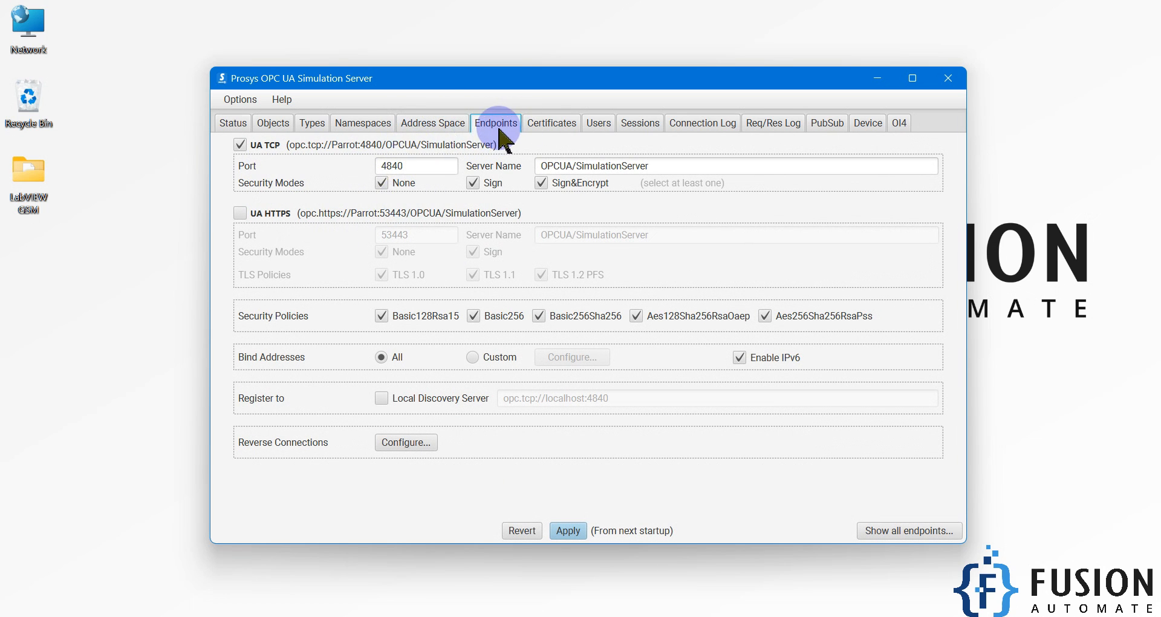
{"action": "left_click", "coordinate": [239, 99]}
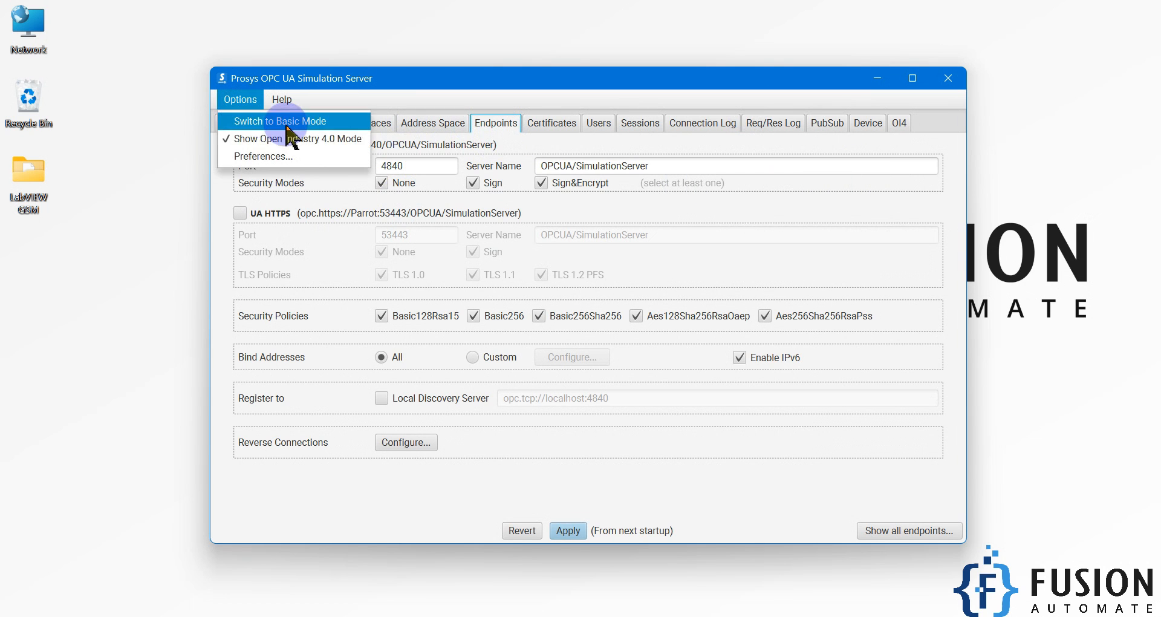
{"action": "left_click", "coordinate": [300, 121]}
{"action": "left_click", "coordinate": [239, 99]}
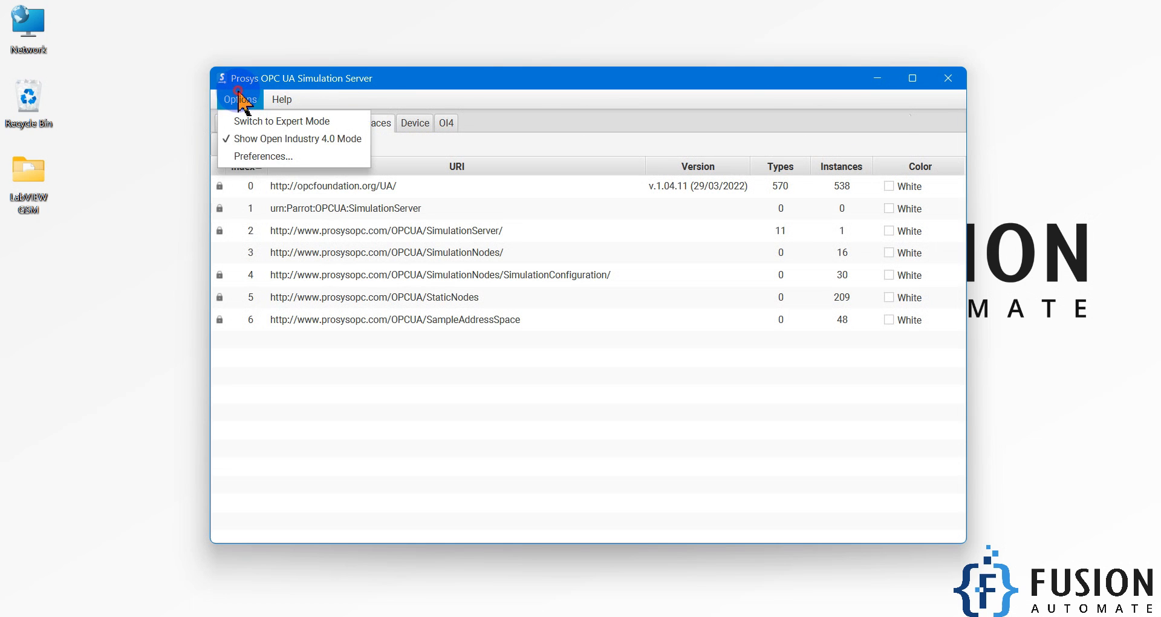
{"action": "left_click", "coordinate": [243, 121]}
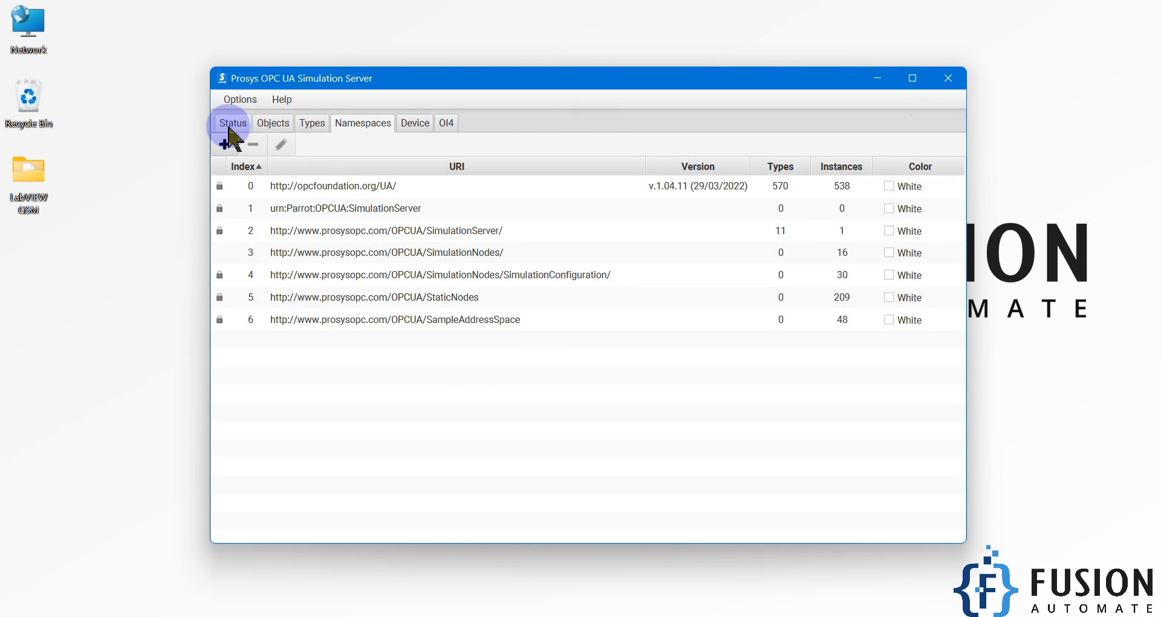
Return to the server status page and switch the interface back to Expert Mode.
{"action": "left_click", "coordinate": [231, 124]}
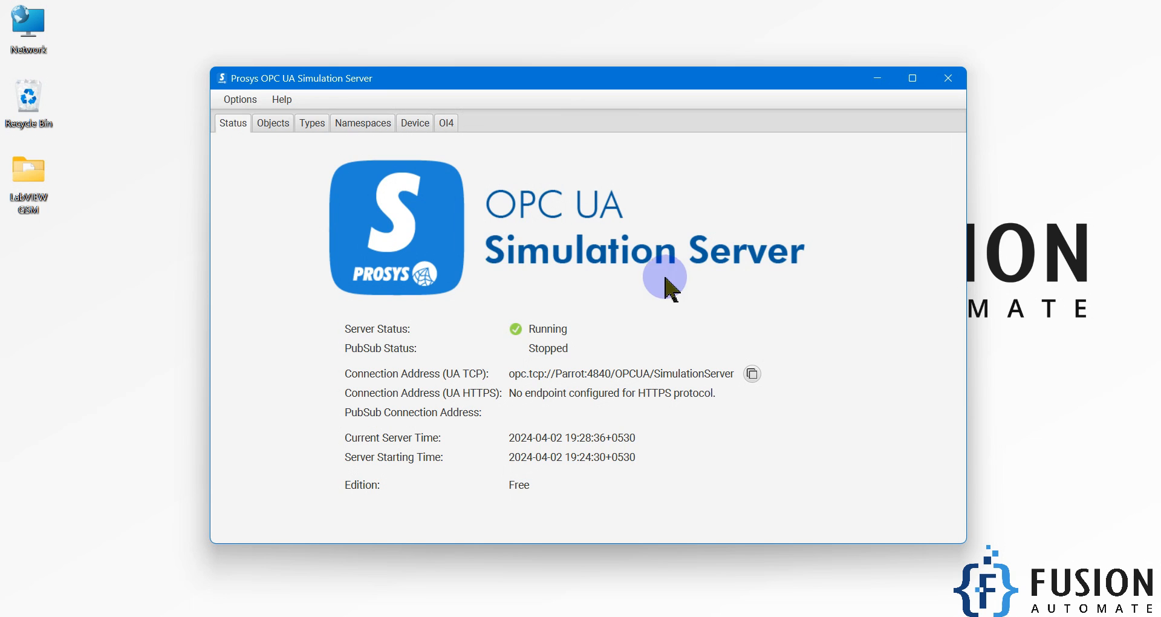
{"action": "left_click", "coordinate": [233, 99]}
{"action": "left_click", "coordinate": [296, 120]}
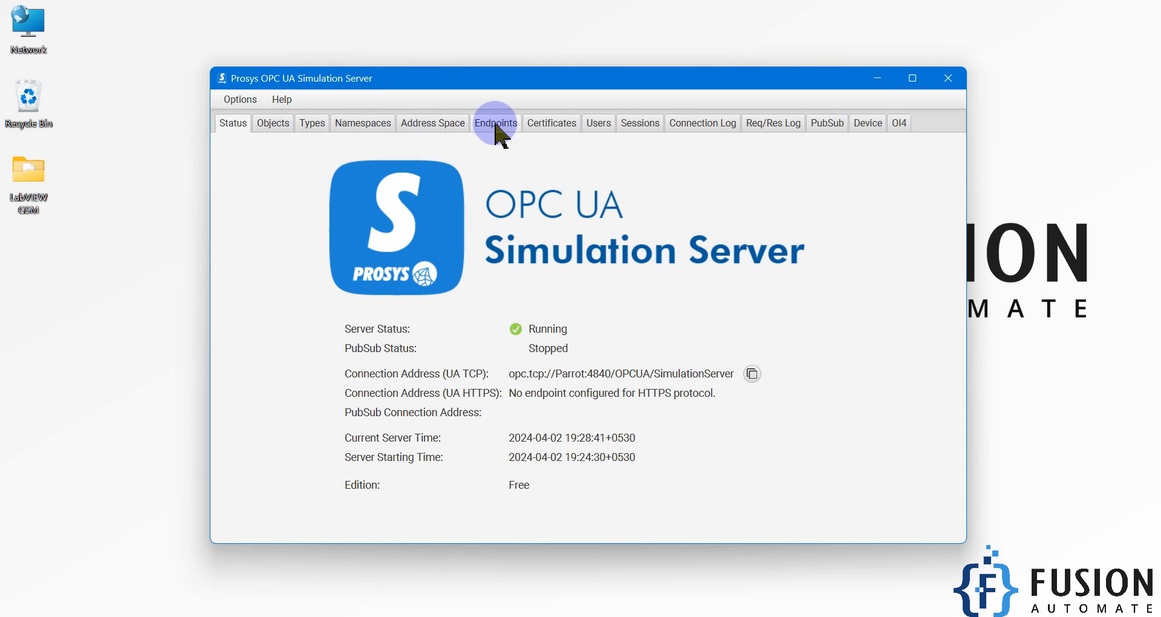
Set the UA TCP endpoint port to 4841 and apply the change.
{"action": "left_click", "coordinate": [494, 124]}
{"action": "left_click_drag", "start_coordinate": [402, 164], "coordinate": [380, 172]}
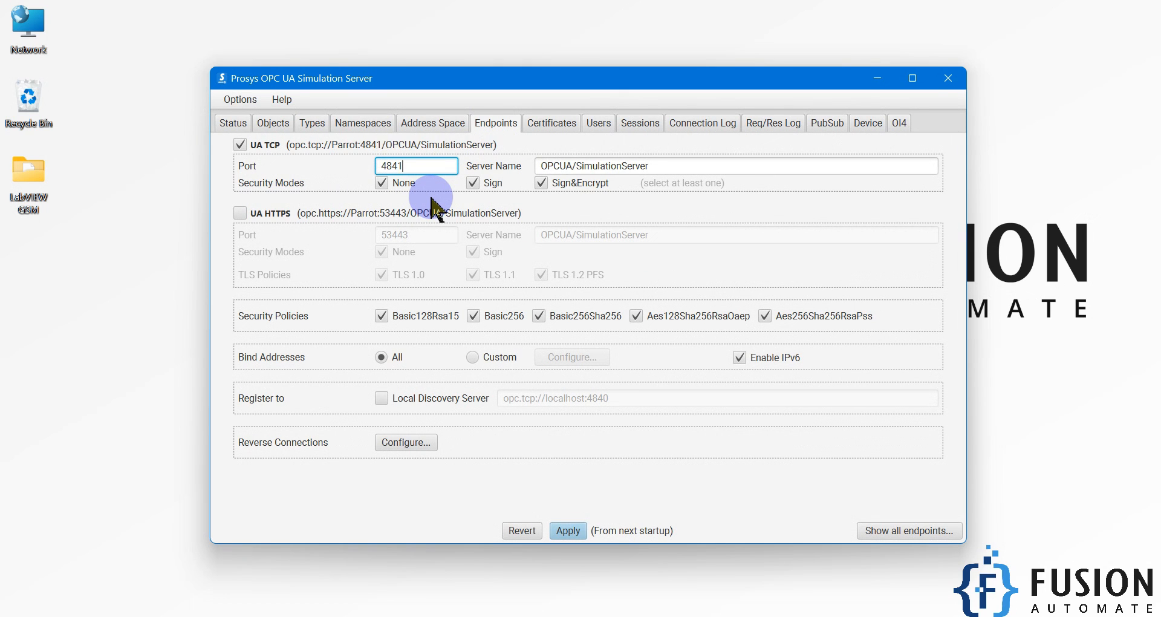
{"action": "left_click", "coordinate": [567, 531]}
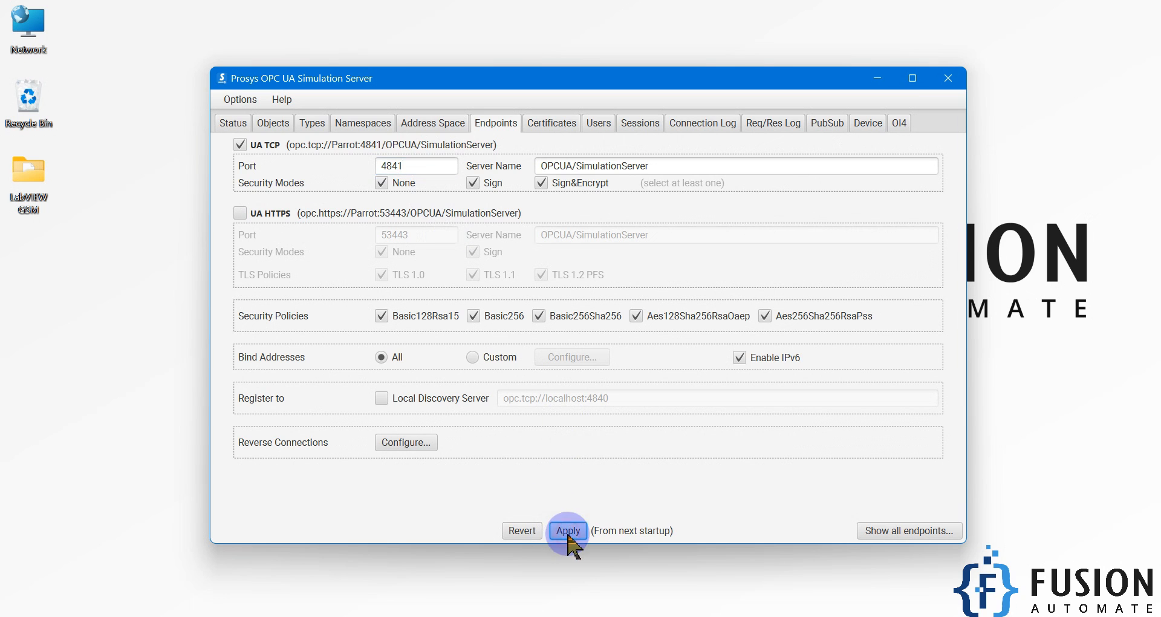
Exit the simulation server with its configuration saved, and relaunch Prosys OPC UA Simulation Server.
{"action": "left_click", "coordinate": [948, 79]}
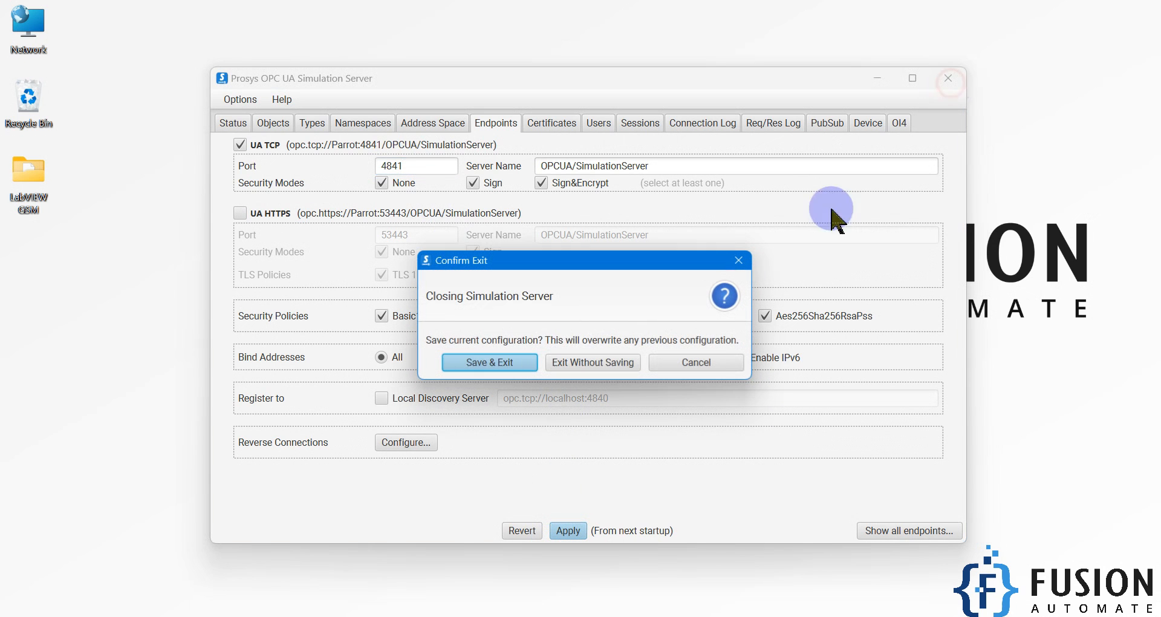
{"action": "left_click", "coordinate": [497, 362]}
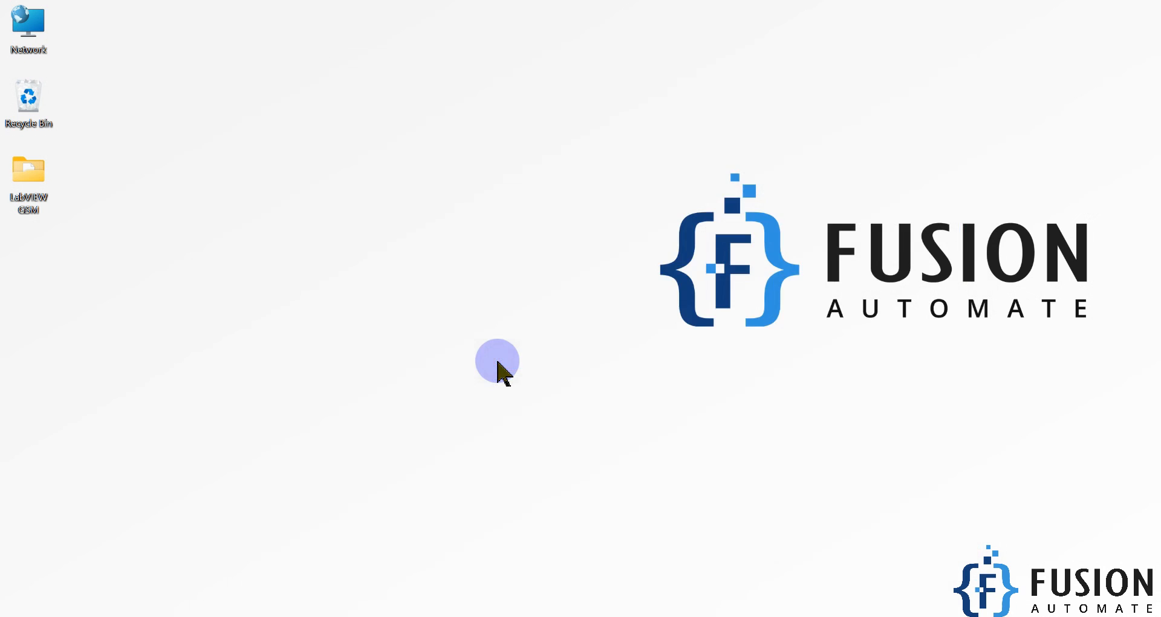
{"action": "key", "text": "super"}
{"action": "type", "text": "pros"}
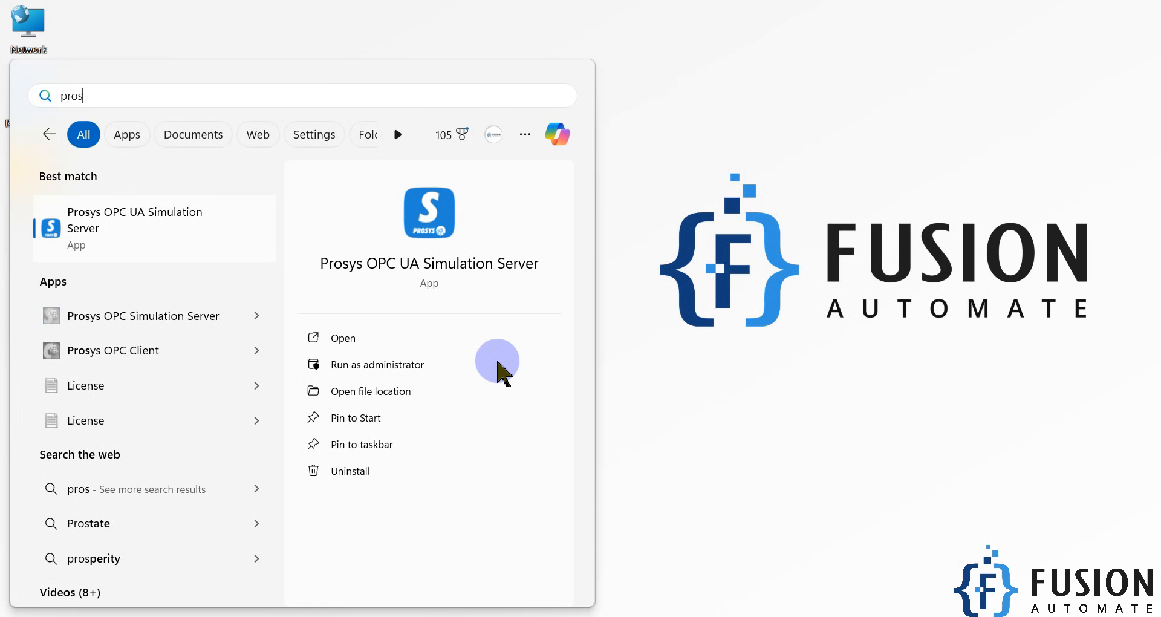
{"action": "key", "text": "Return"}
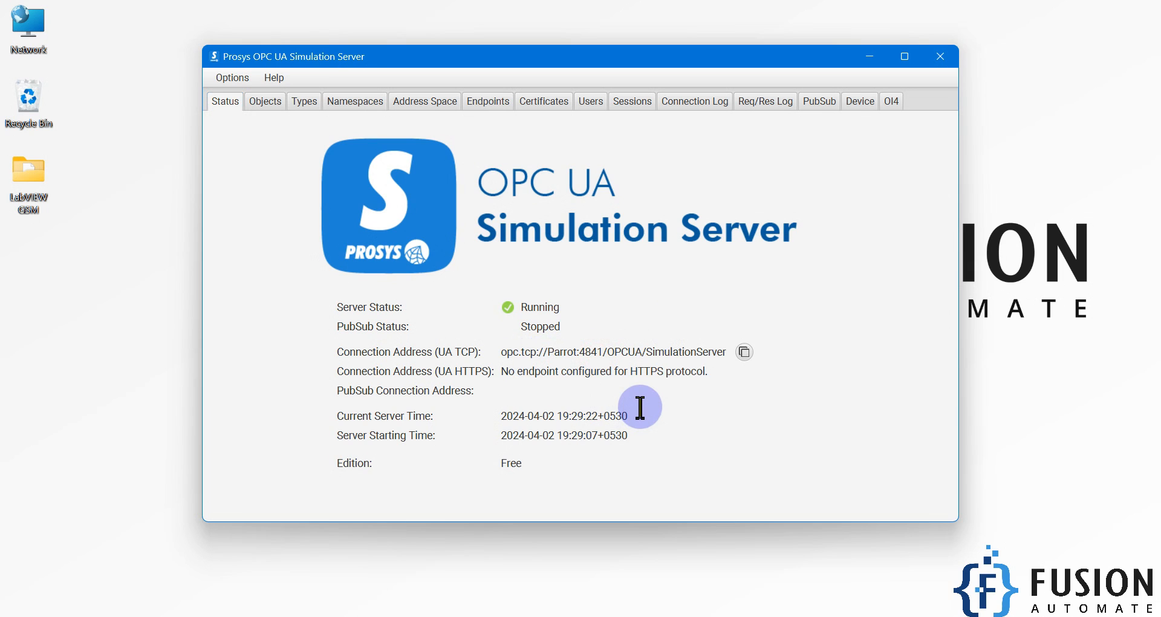
Copy the server's UA TCP connection address and launch UaExpert.
{"action": "left_click", "coordinate": [746, 352]}
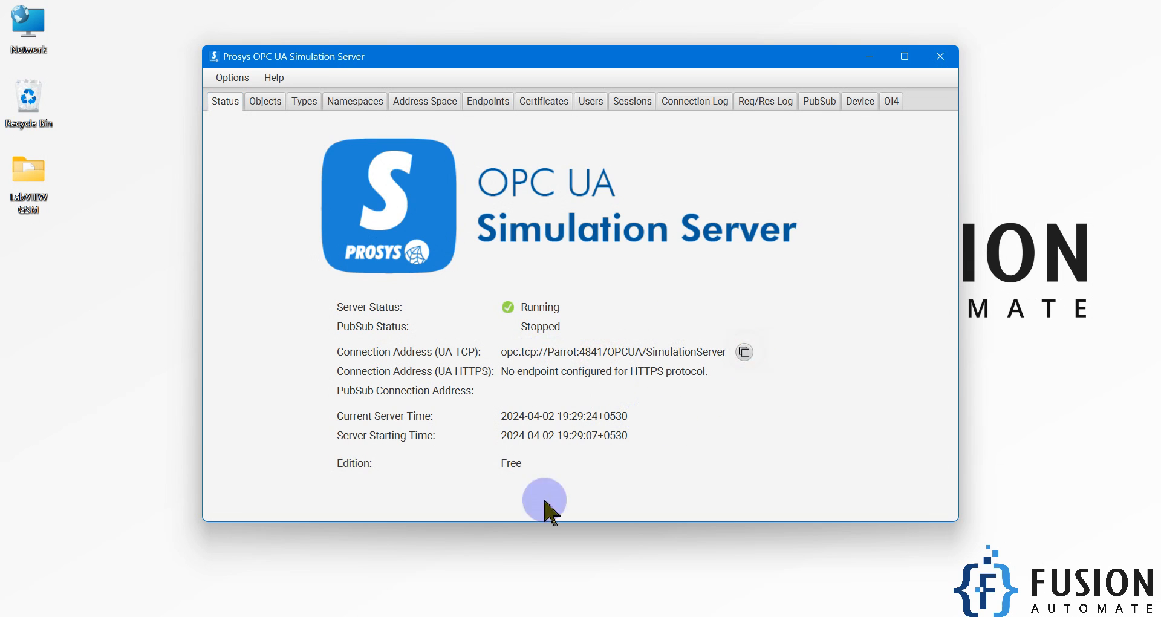
{"action": "key", "text": "super"}
{"action": "type", "text": "ua"}
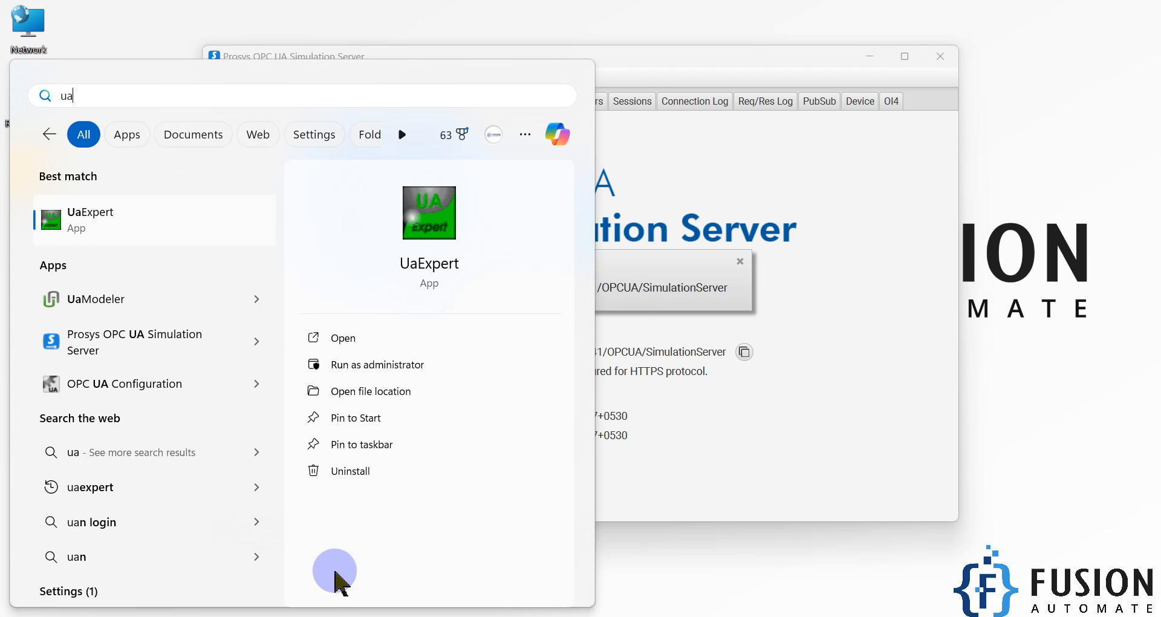
{"action": "key", "text": "Return"}
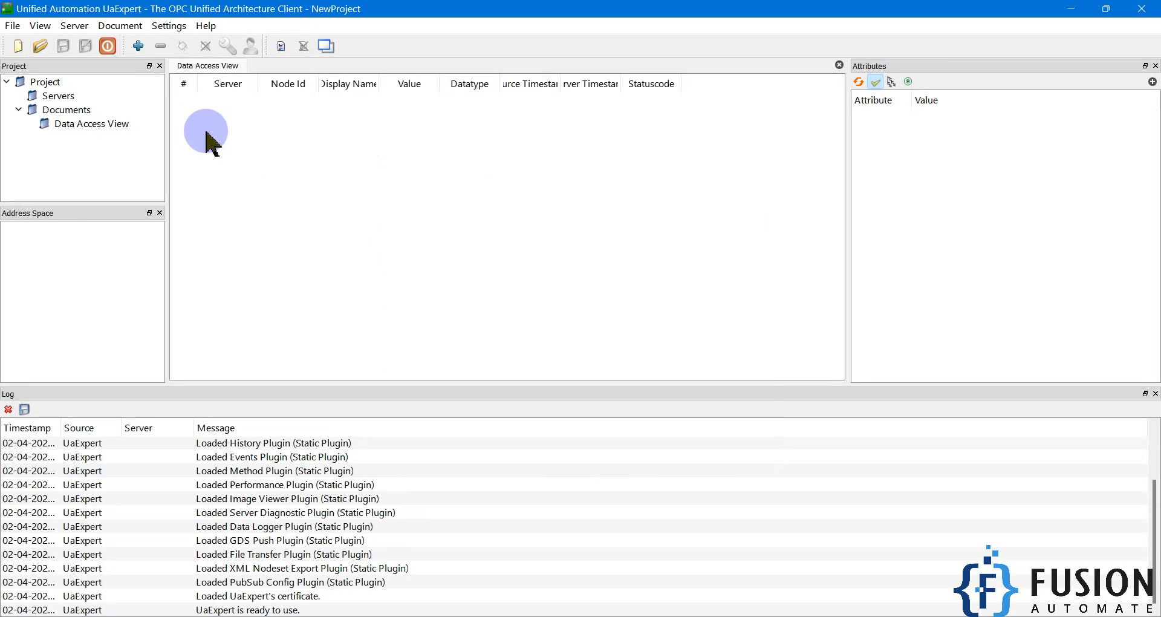
Configure a new server entry named "prosys OPCUA simualtion server" with endpoint URL opc.tcp://Parrot:4841/OPCUA/SimulationServer.
{"action": "left_click", "coordinate": [138, 46]}
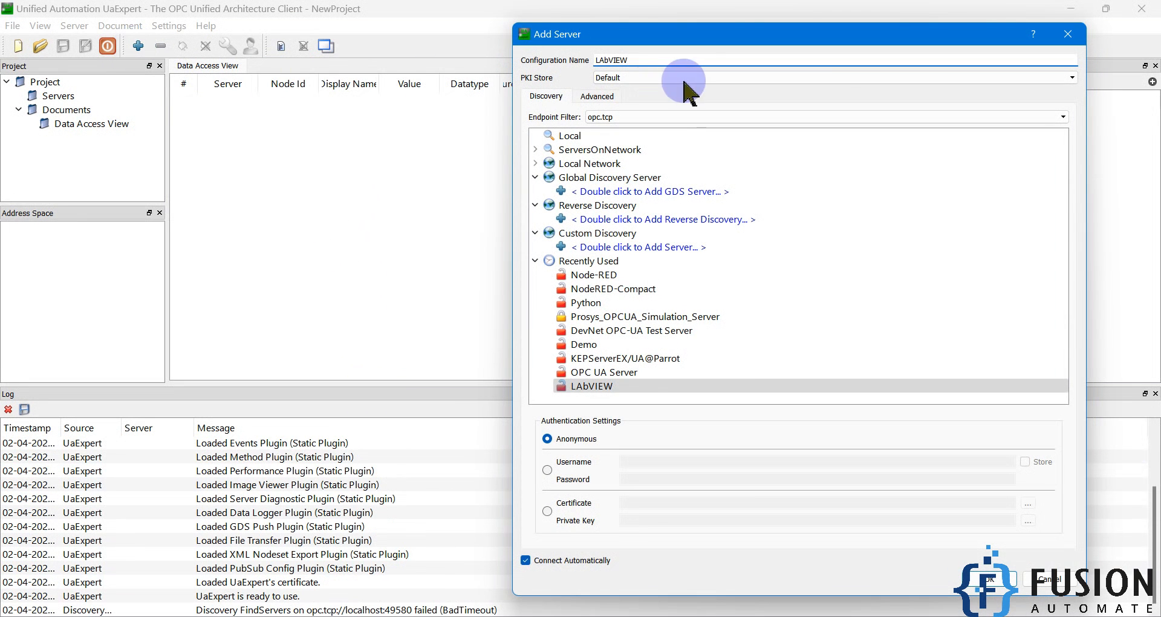
{"action": "left_click", "coordinate": [596, 97]}
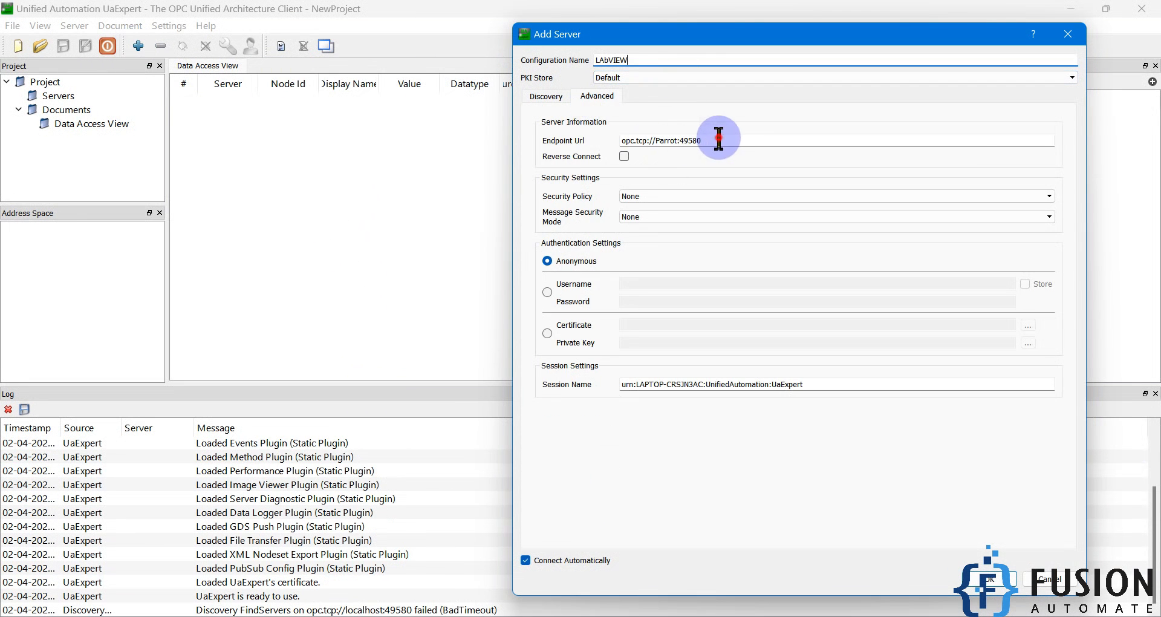
{"action": "left_click_drag", "start_coordinate": [715, 139], "coordinate": [539, 155]}
{"action": "key", "text": "ctrl+v"}
{"action": "double_click", "coordinate": [650, 59]}
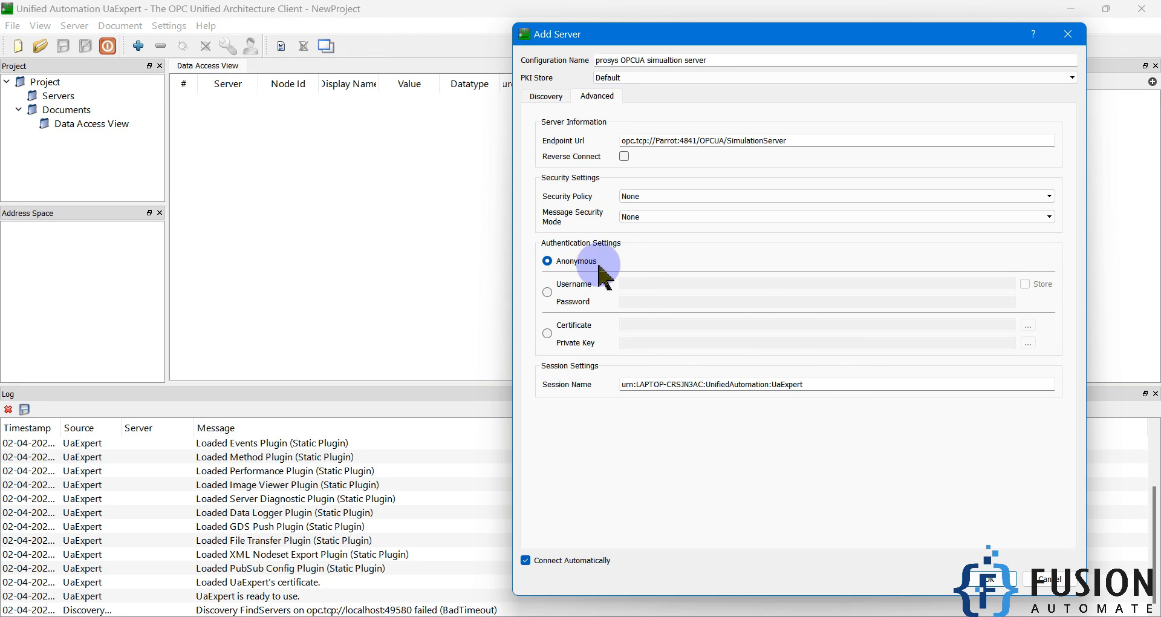
Confirm the new server and connect to it, accepting its certificate temporarily for this session.
{"action": "left_click", "coordinate": [993, 584]}
{"action": "left_click", "coordinate": [506, 505]}
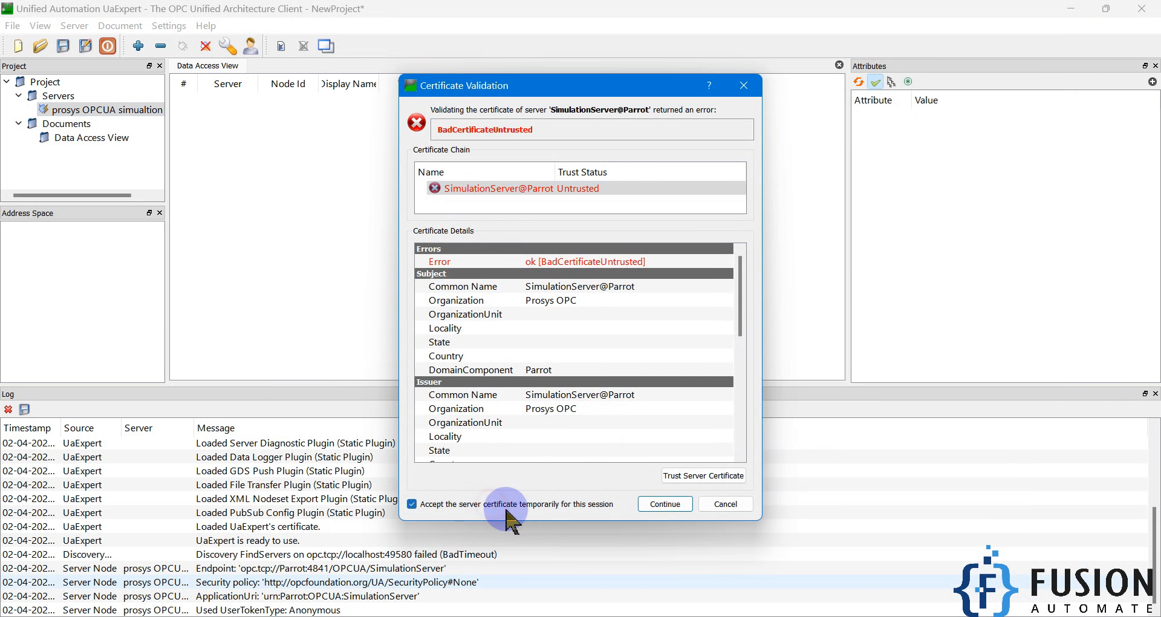
{"action": "left_click", "coordinate": [663, 504]}
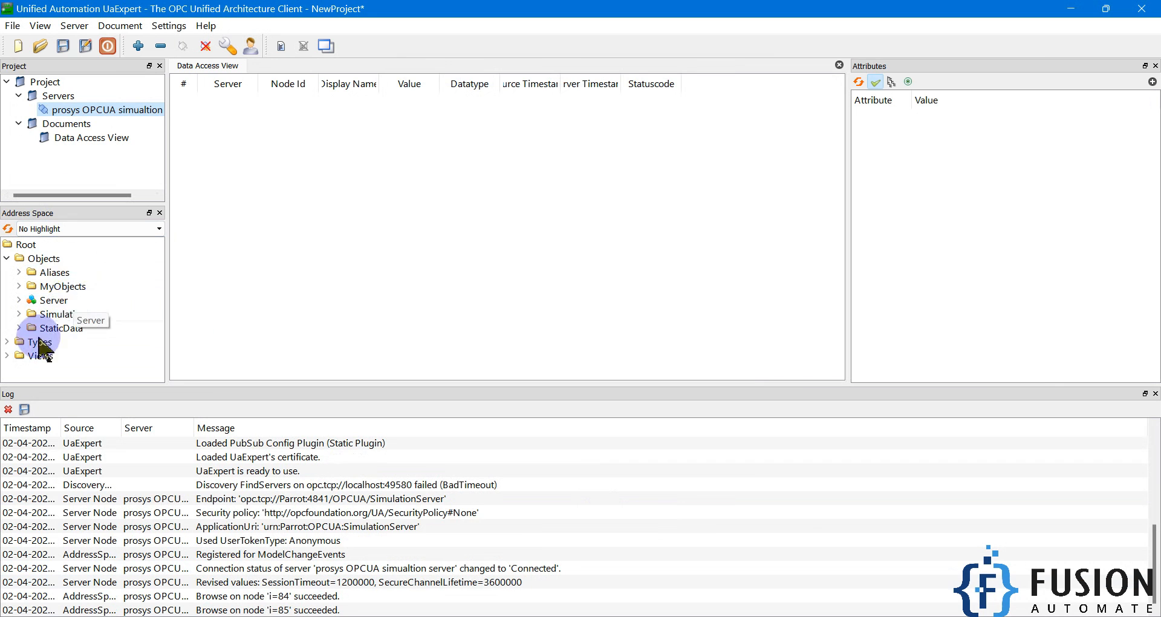
Expand the Simulation folder in the address space and add Constant, Counter and Random to the Data Access View.
{"action": "key", "text": "alt+Tab"}
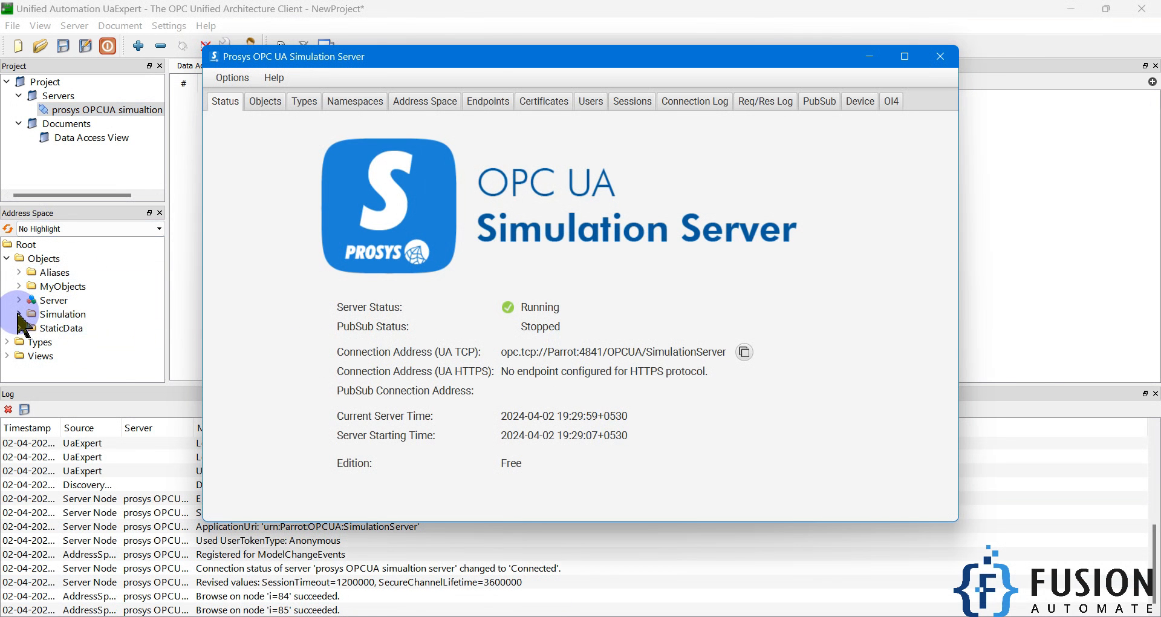
{"action": "left_click", "coordinate": [18, 313]}
{"action": "double_click", "coordinate": [73, 260]}
{"action": "left_click_drag", "start_coordinate": [121, 275], "coordinate": [484, 236]}
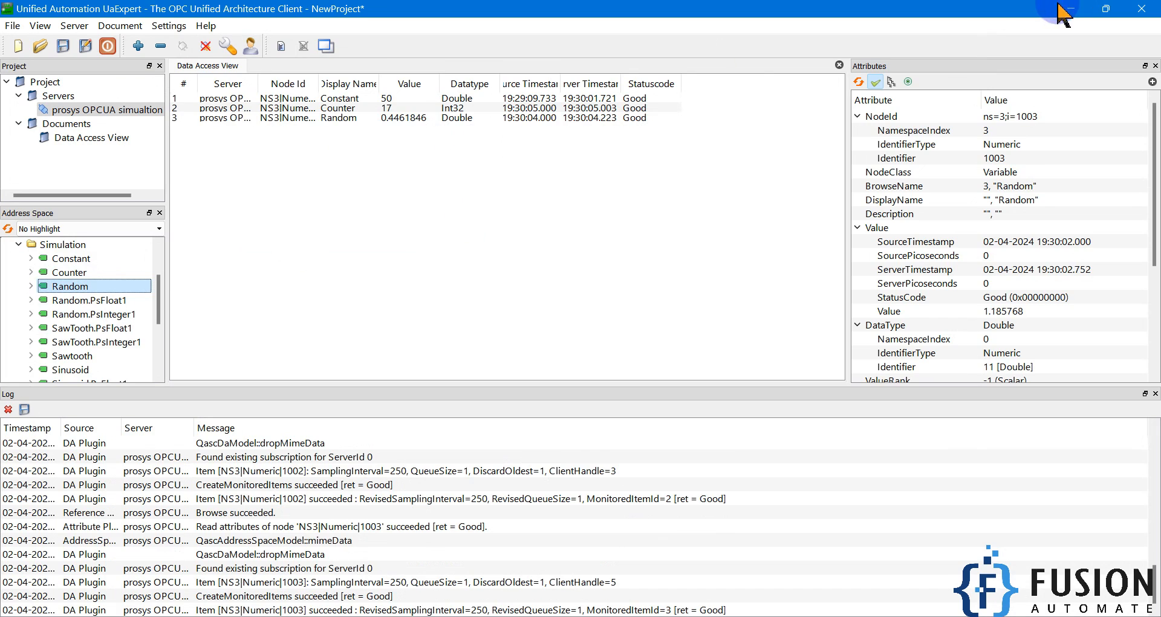
Return to Prosys OPC UA Simulation Server, set the UA TCP endpoint port to 4840 and apply it.
{"action": "left_click", "coordinate": [1070, 9]}
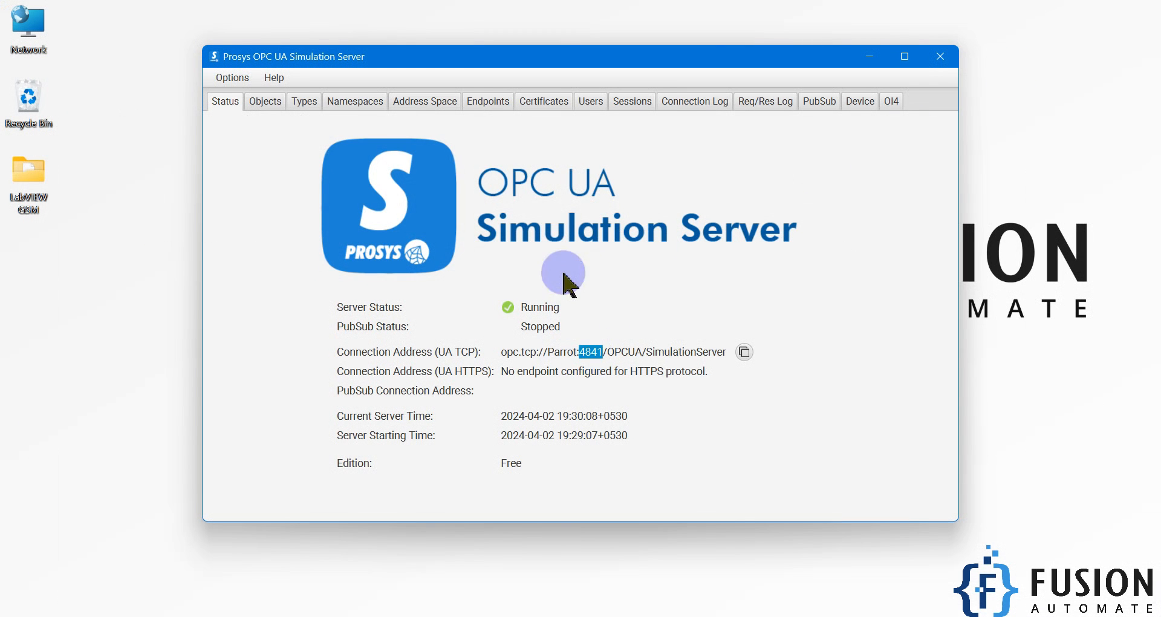
{"action": "left_click", "coordinate": [488, 102]}
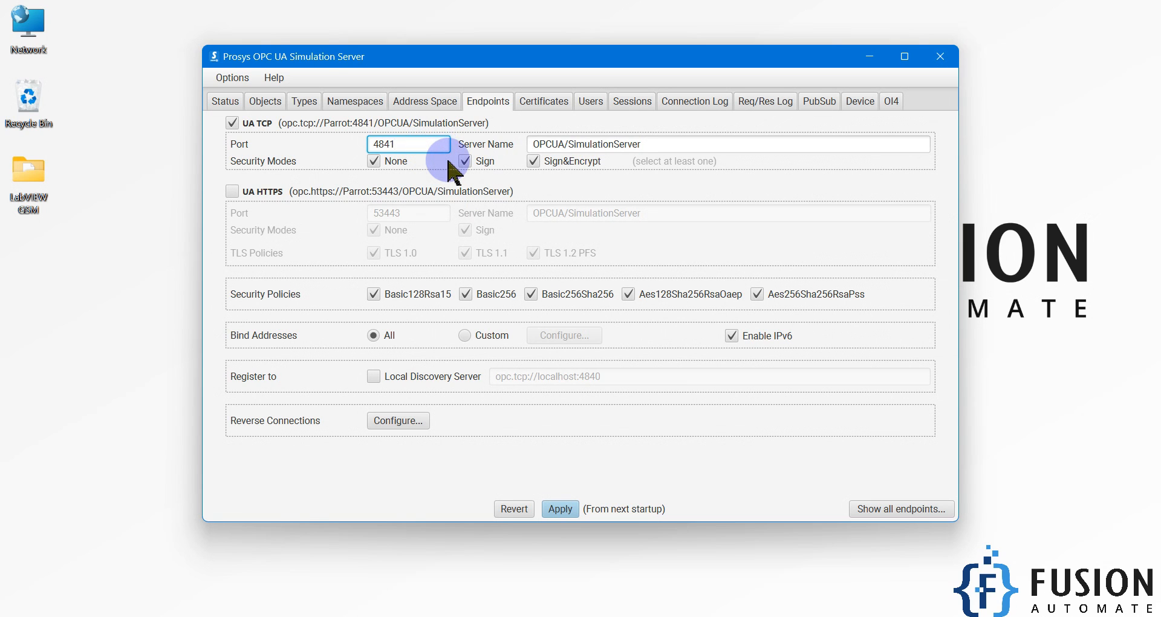
{"action": "key", "text": "BackSpace"}
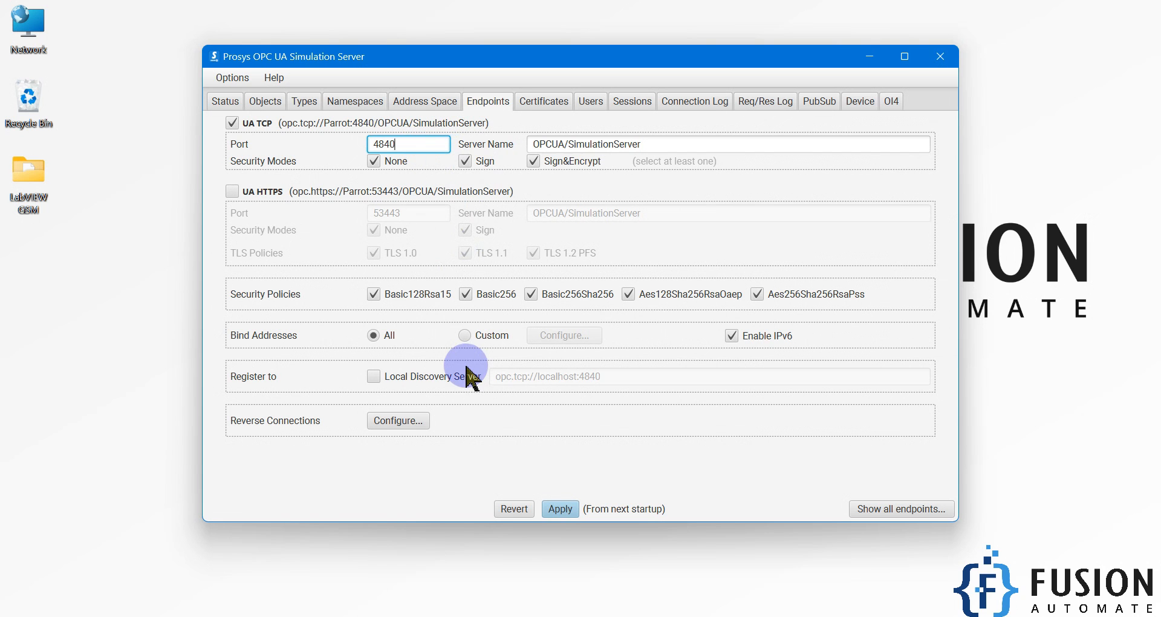
{"action": "left_click", "coordinate": [562, 509]}
Save the configuration while exiting the simulation server, and try to start it again.
{"action": "left_click", "coordinate": [940, 57]}
{"action": "left_click", "coordinate": [500, 341]}
{"action": "key", "text": "super"}
{"action": "type", "text": "p"}
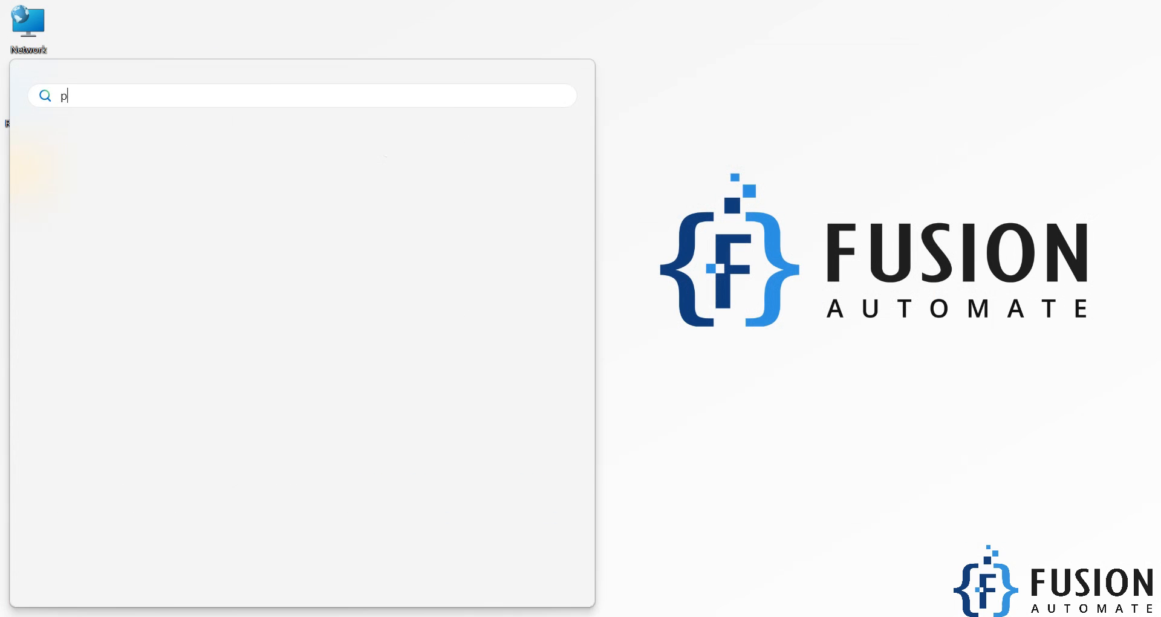
{"action": "type", "text": "ro"}
{"action": "key", "text": "Return"}
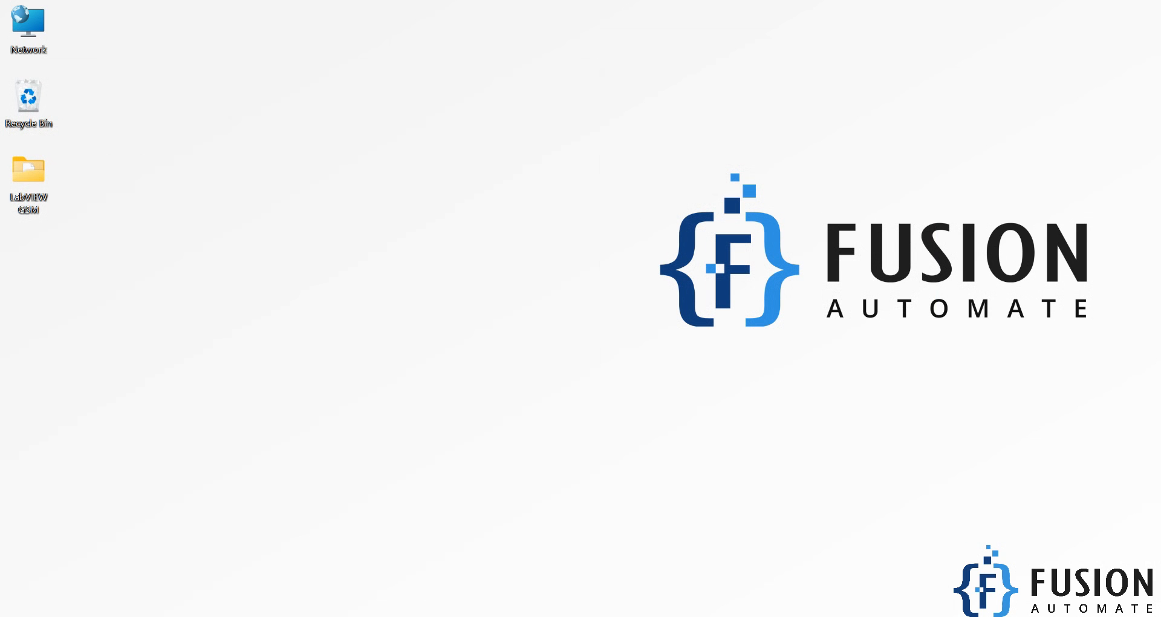
Switch to UaExpert, remove the prosys OPCUA server from the project and minimize the window.
{"action": "left_click", "coordinate": [581, 616]}
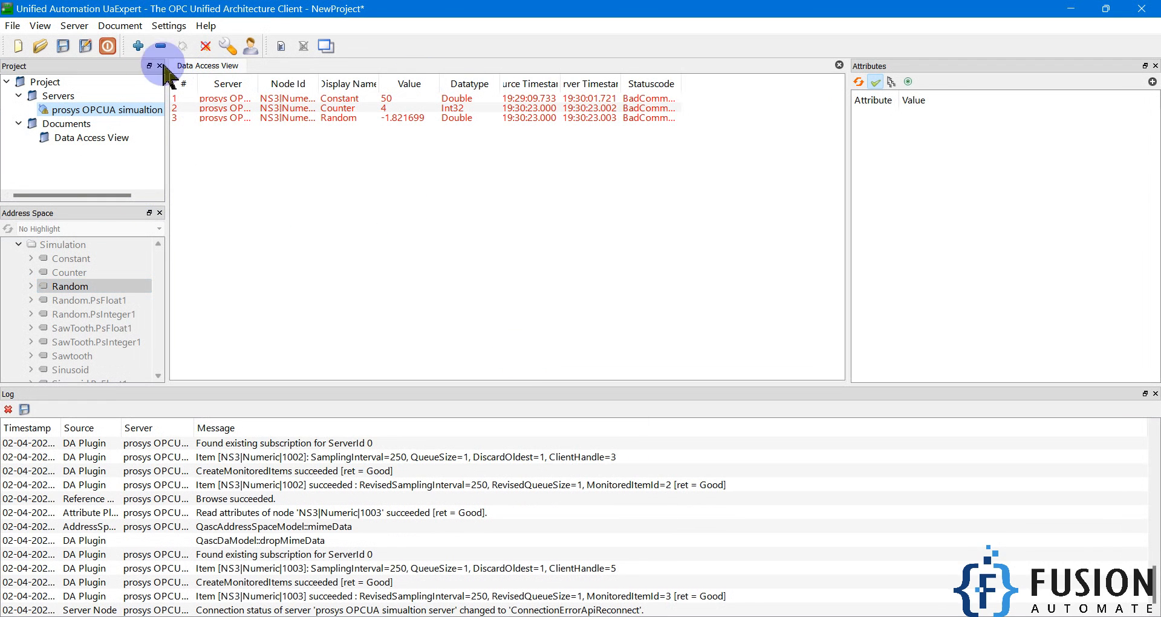
{"action": "left_click", "coordinate": [160, 46]}
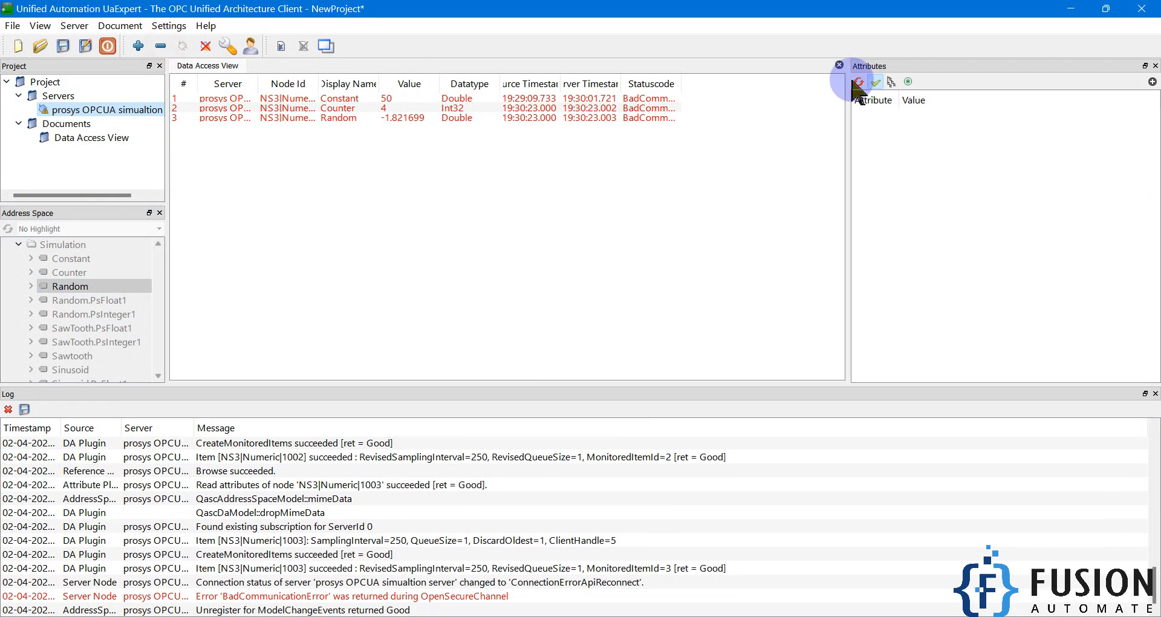
{"action": "left_click", "coordinate": [1070, 8]}
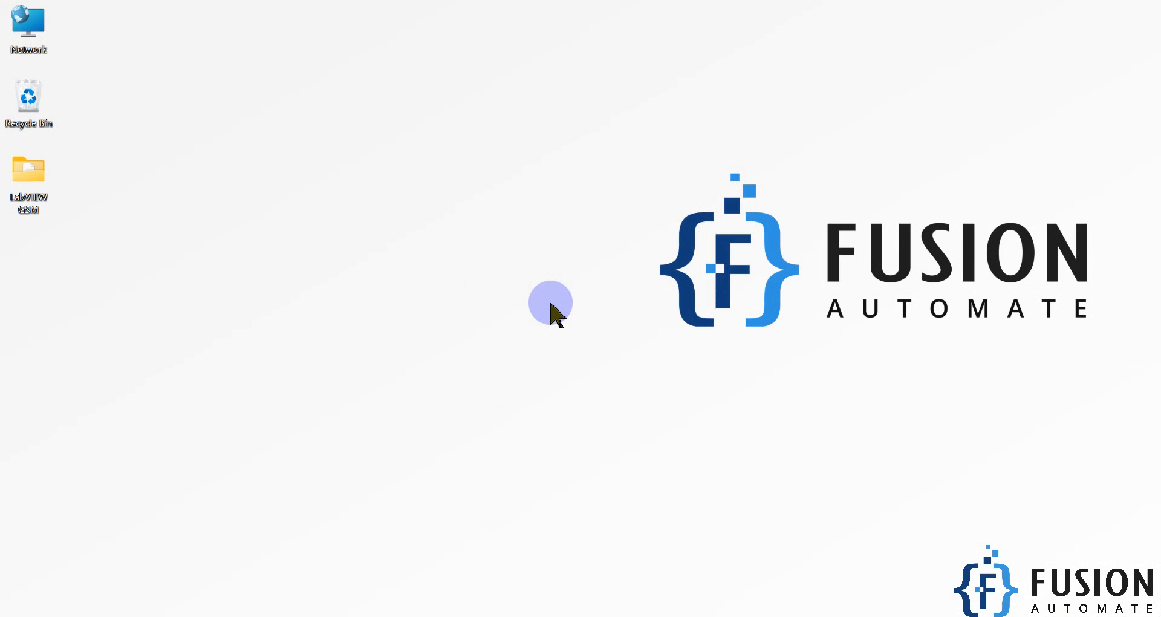
Launch Prosys OPC UA Simulation Server and copy its UA TCP connection address.
{"action": "key", "text": "super"}
{"action": "type", "text": "pro"}
{"action": "key", "text": "Return"}
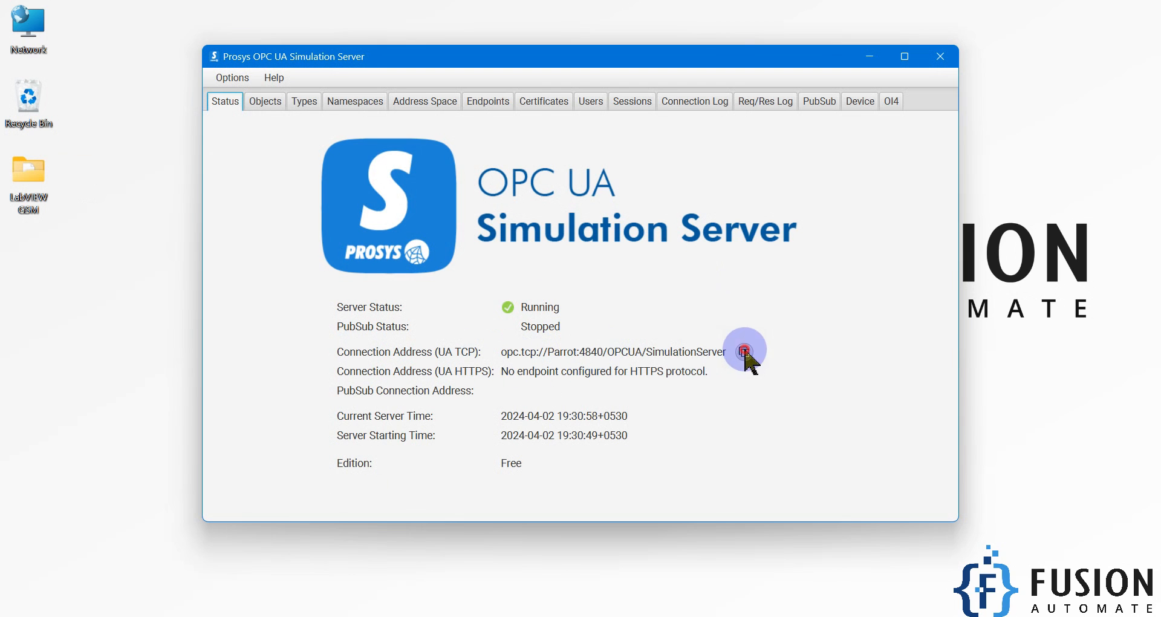
{"action": "left_click", "coordinate": [753, 352]}
In UaExpert, start a new server entry and set its endpoint URL to opc.tcp://Parrot:4840/OPCUA/SimulationServer.
{"action": "left_click", "coordinate": [425, 616]}
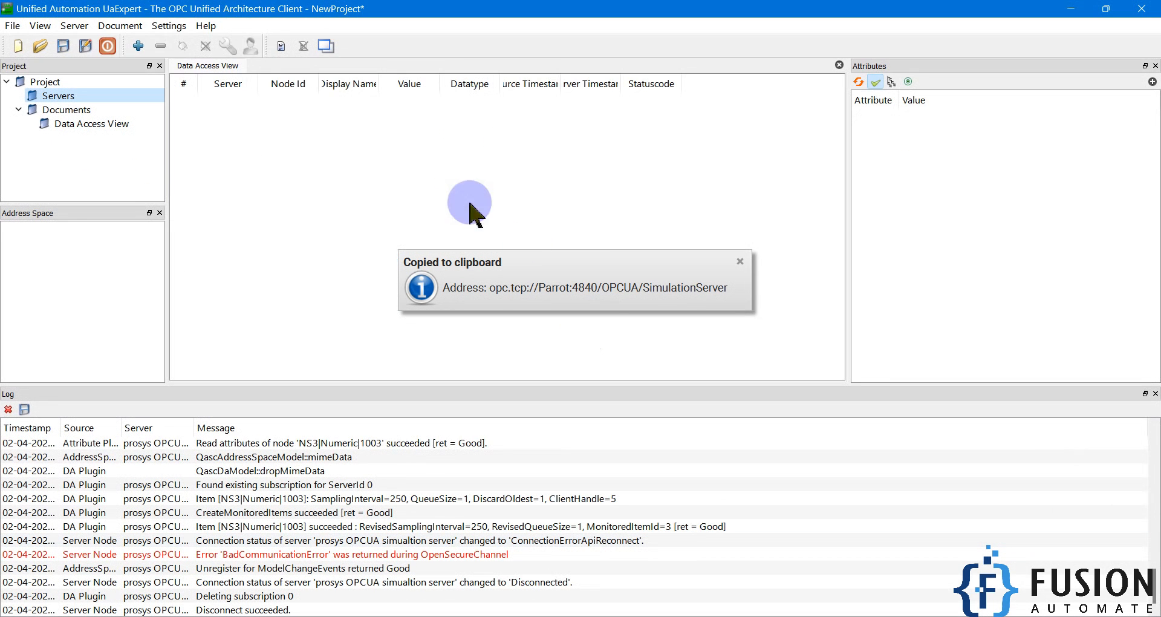
{"action": "left_click", "coordinate": [138, 46]}
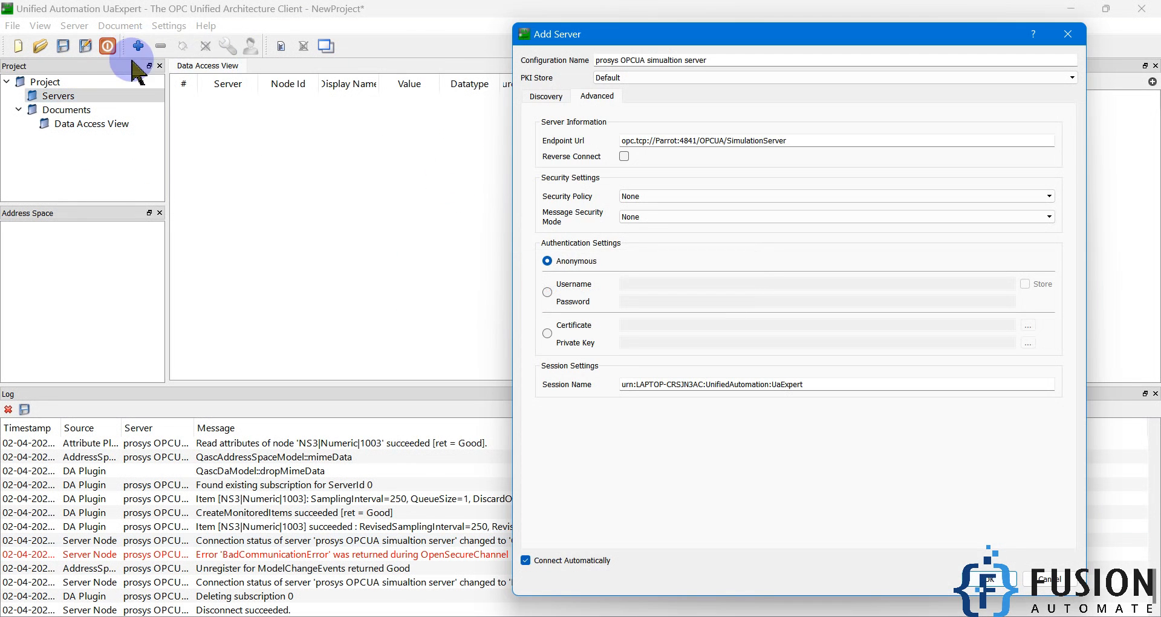
{"action": "left_click", "coordinate": [698, 140]}
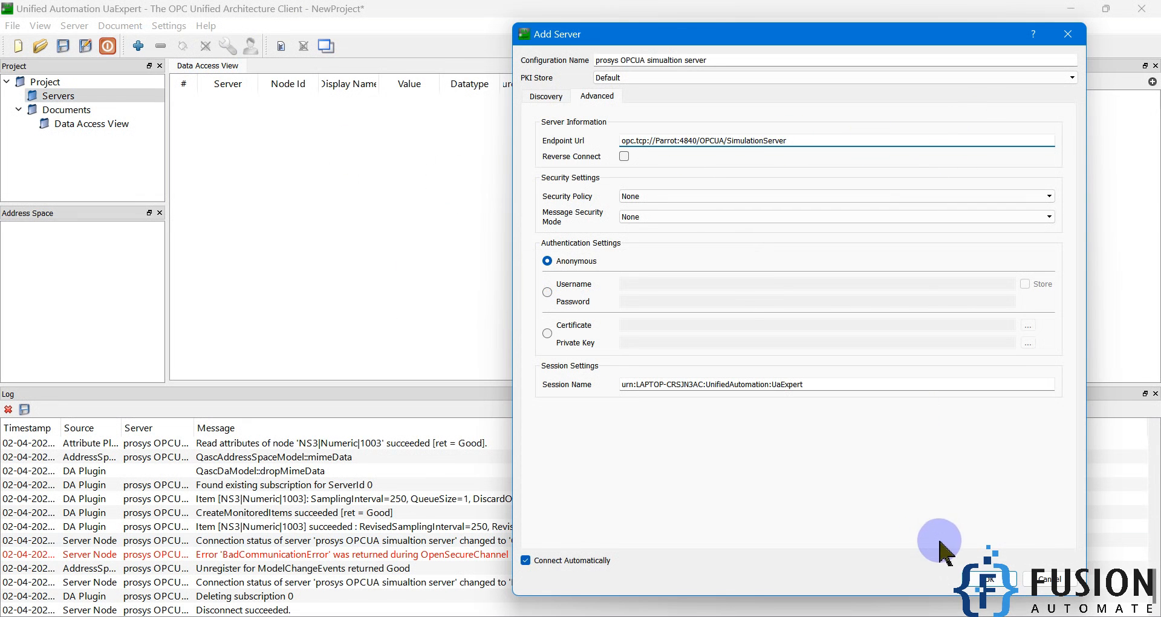
Connect to the added server, accepting its certificate temporarily for this session, and expand the Simulation folder.
{"action": "left_click", "coordinate": [989, 580]}
{"action": "left_click", "coordinate": [462, 504]}
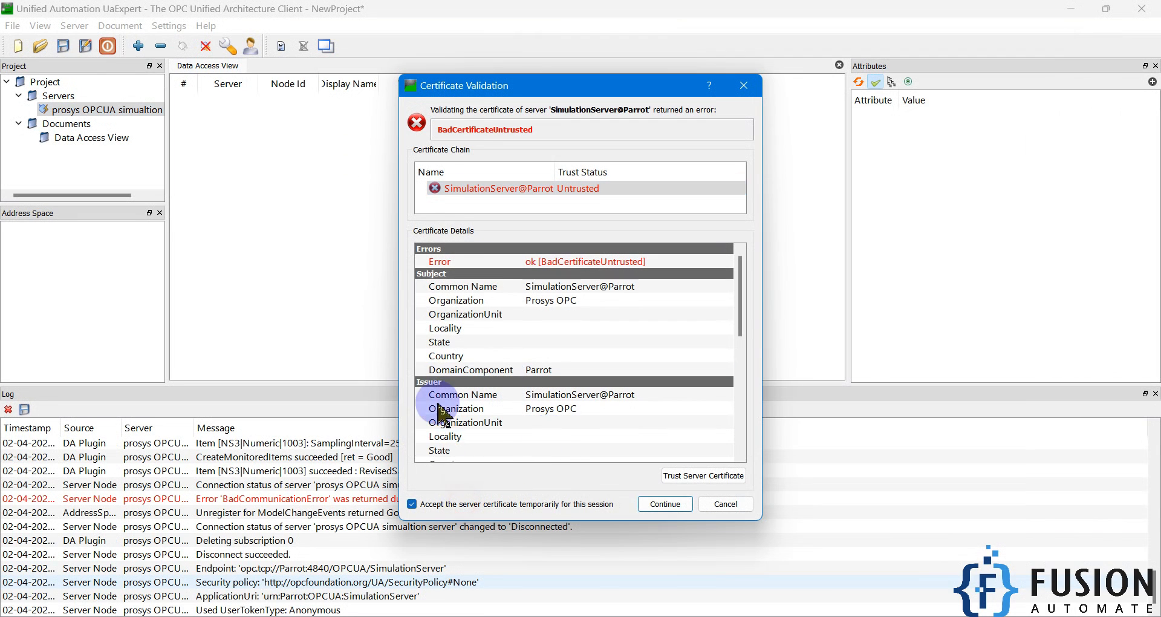
{"action": "left_click", "coordinate": [659, 510]}
{"action": "left_click", "coordinate": [65, 315]}
{"action": "left_click", "coordinate": [19, 314]}
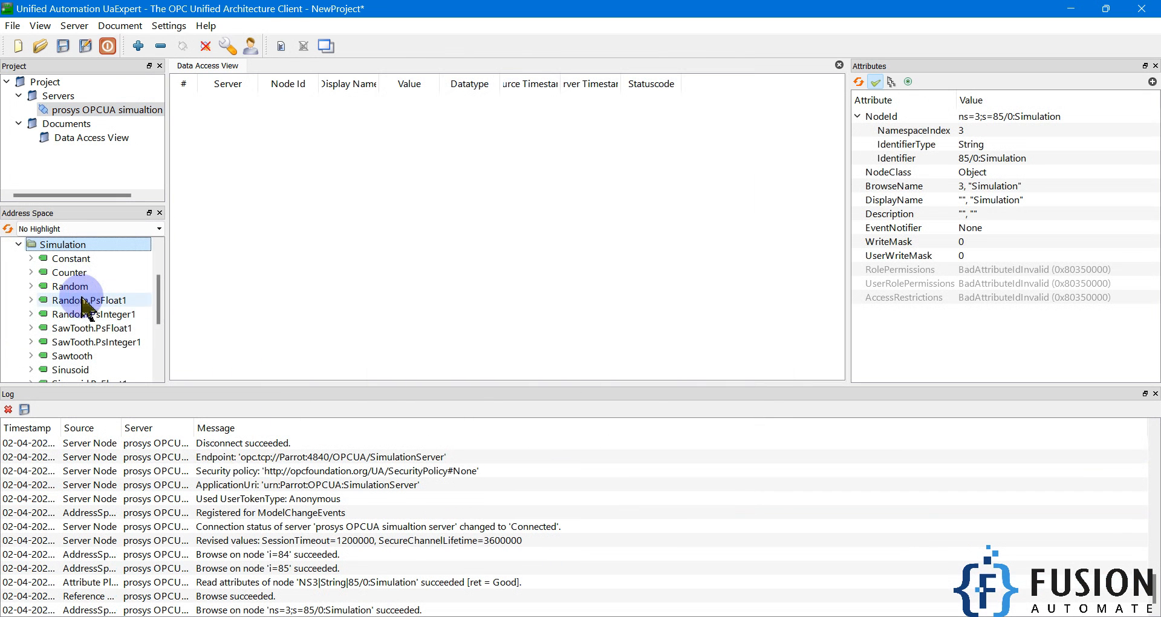
Minimize UaExpert and close Prosys OPC UA Simulation Server.
{"action": "left_click", "coordinate": [1070, 8]}
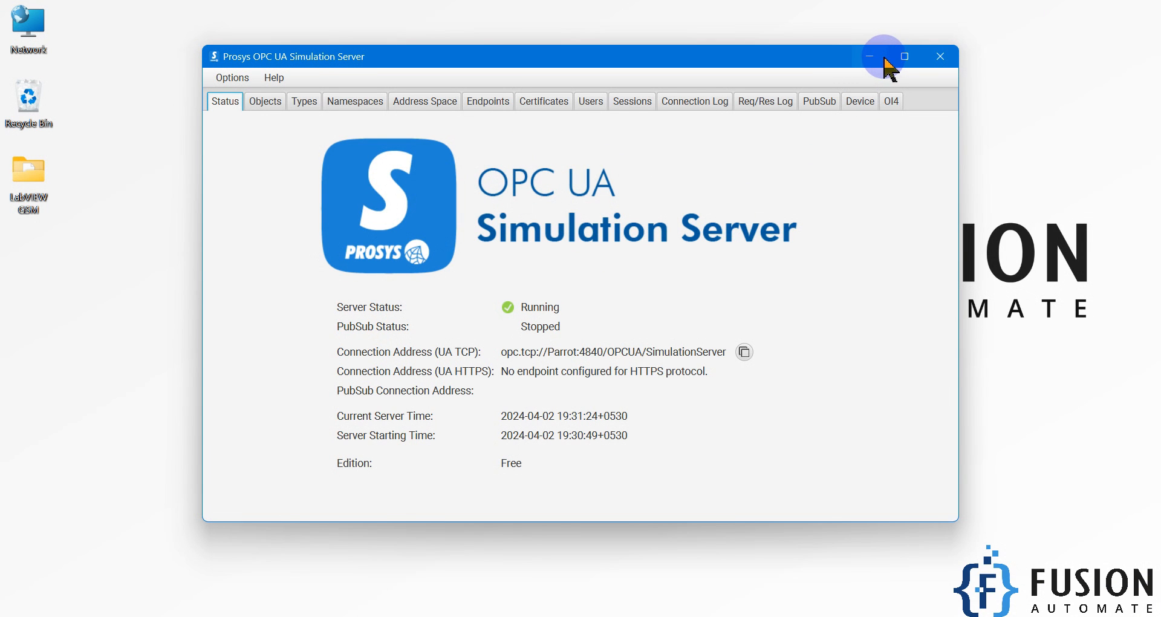
{"action": "left_click", "coordinate": [951, 58]}
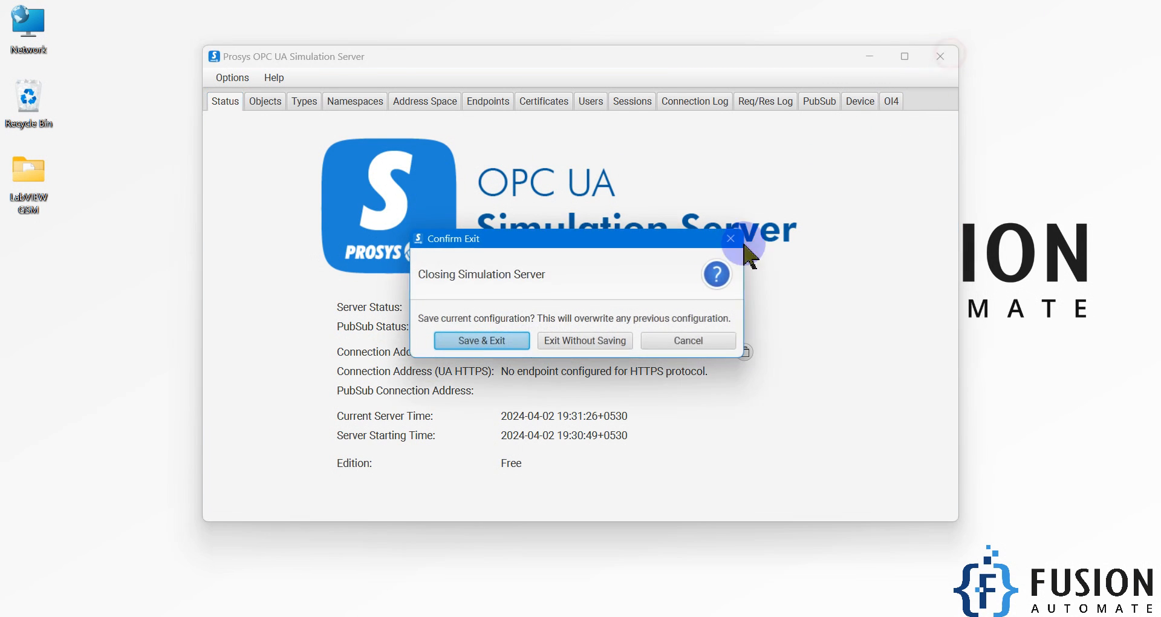